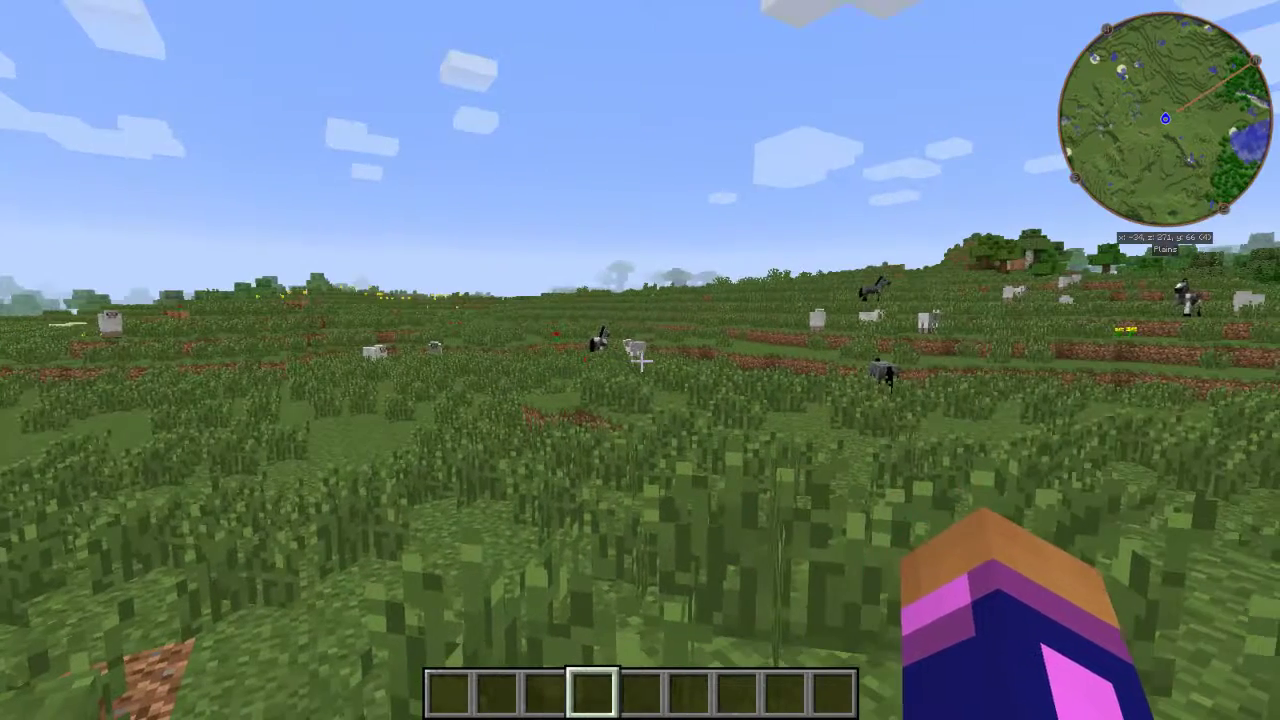
Fill four hotbar slots with the two Green Screen and two Blue Screen variants from the Decoration Blocks inventory
key("e")
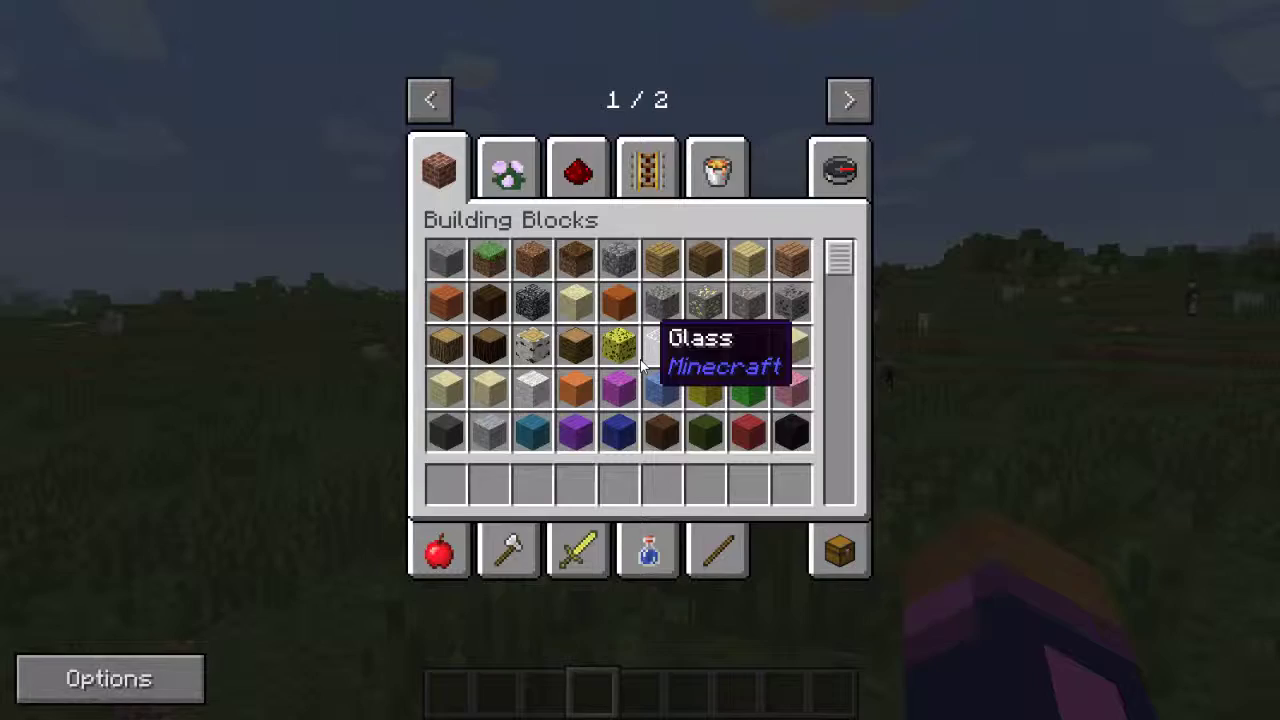
left_click(510, 168)
scroll(815, 358, "down", 1)
scroll(815, 358, "down", 6)
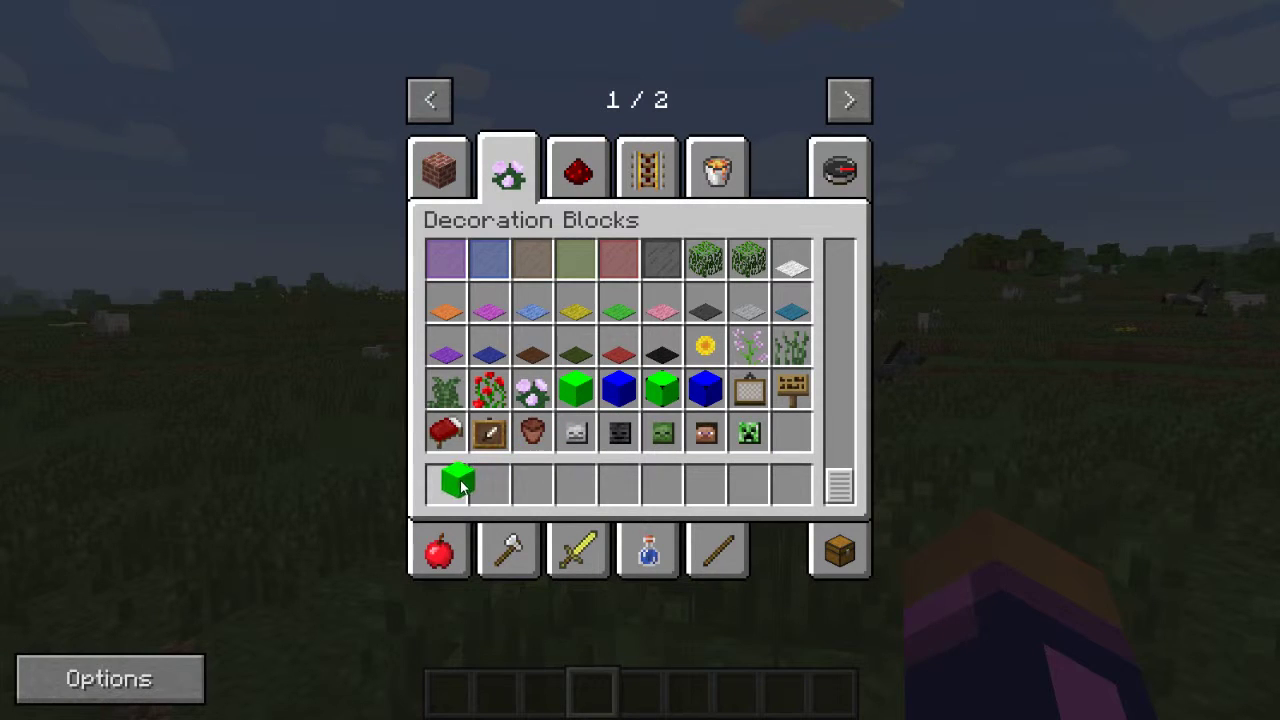
left_click(660, 382)
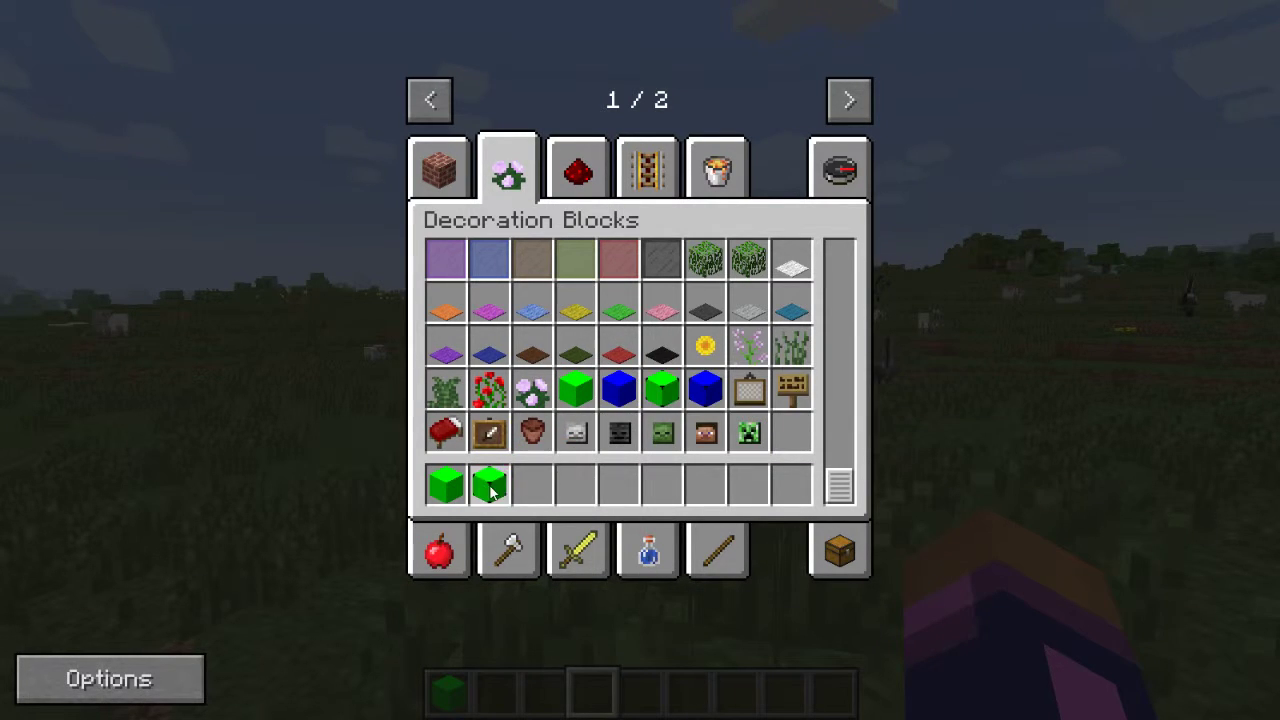
left_click(697, 405)
left_click(578, 485)
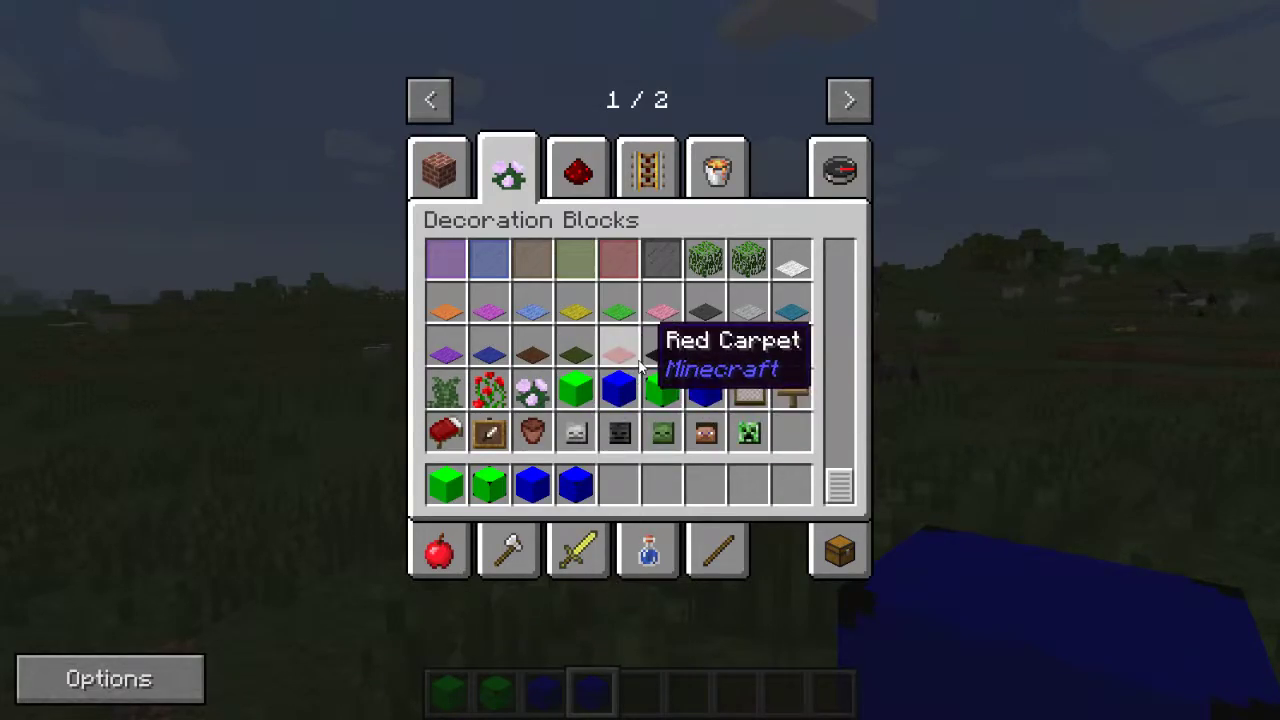
key("e")
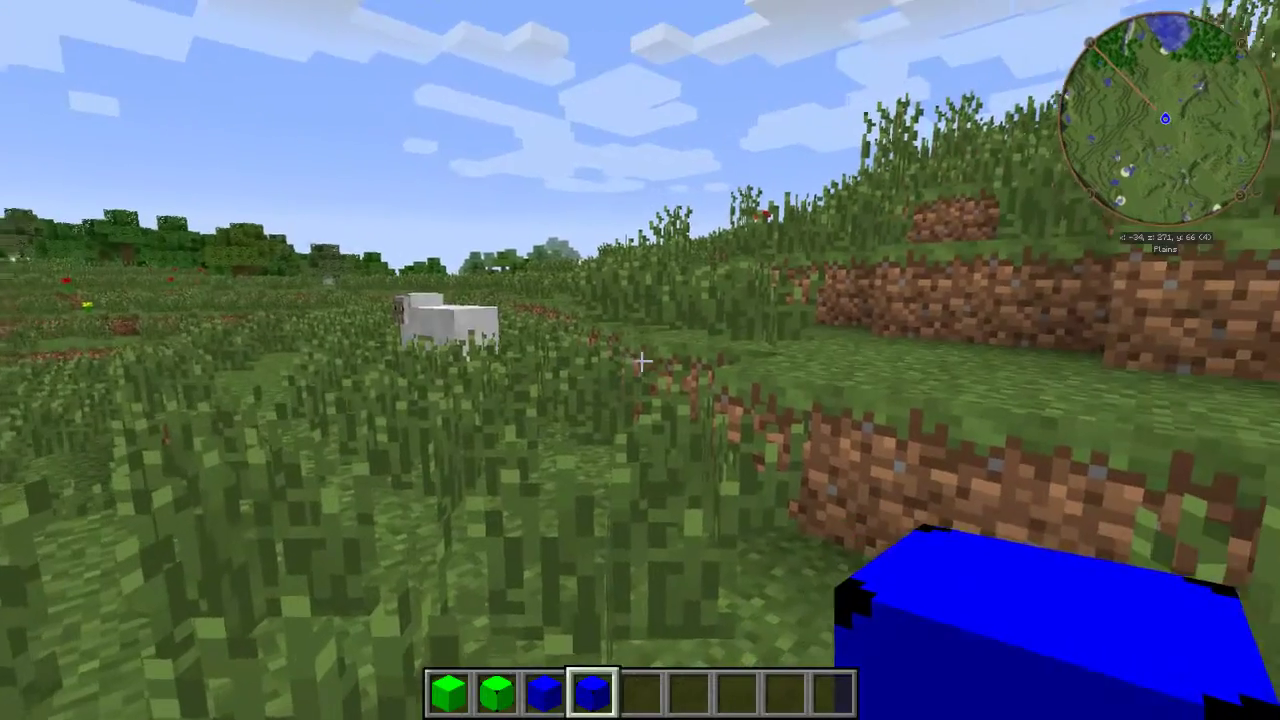
Place the plain and corner-marked Green Screen blocks and both Blue Screen blocks on the grass ledge
key("1")
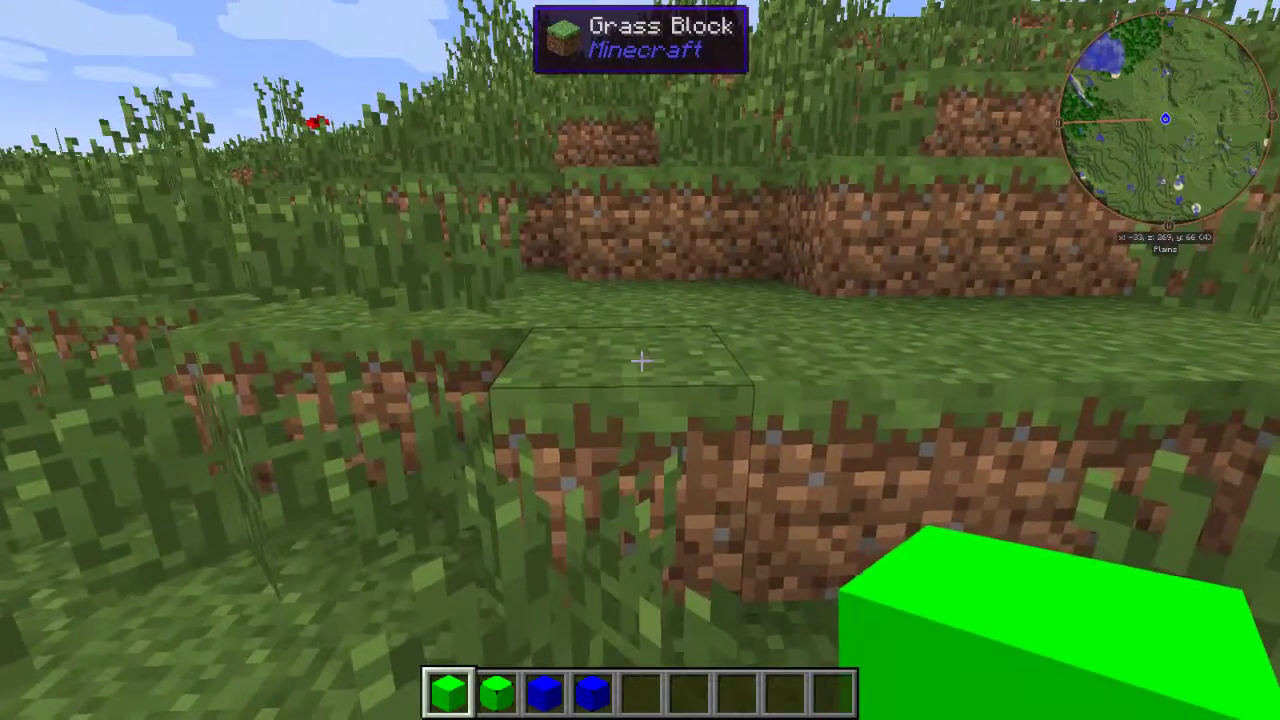
key("w")
right_click(641, 360)
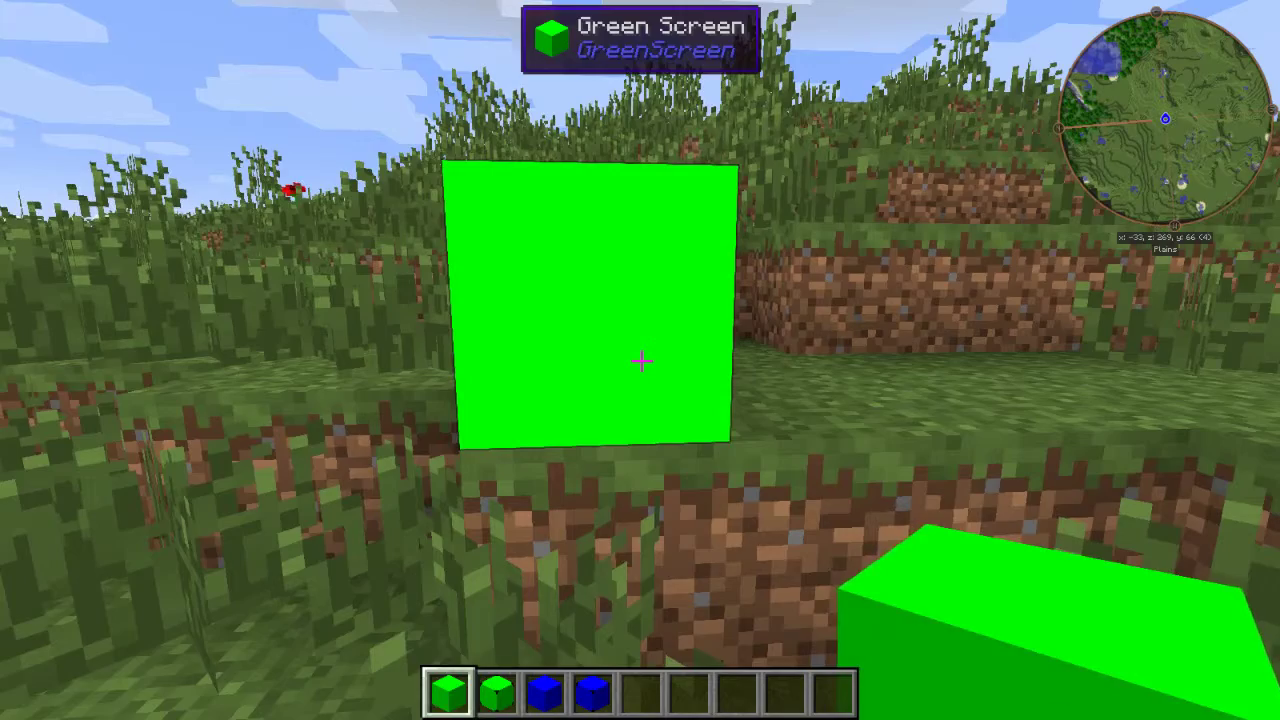
key("2")
right_click(641, 360)
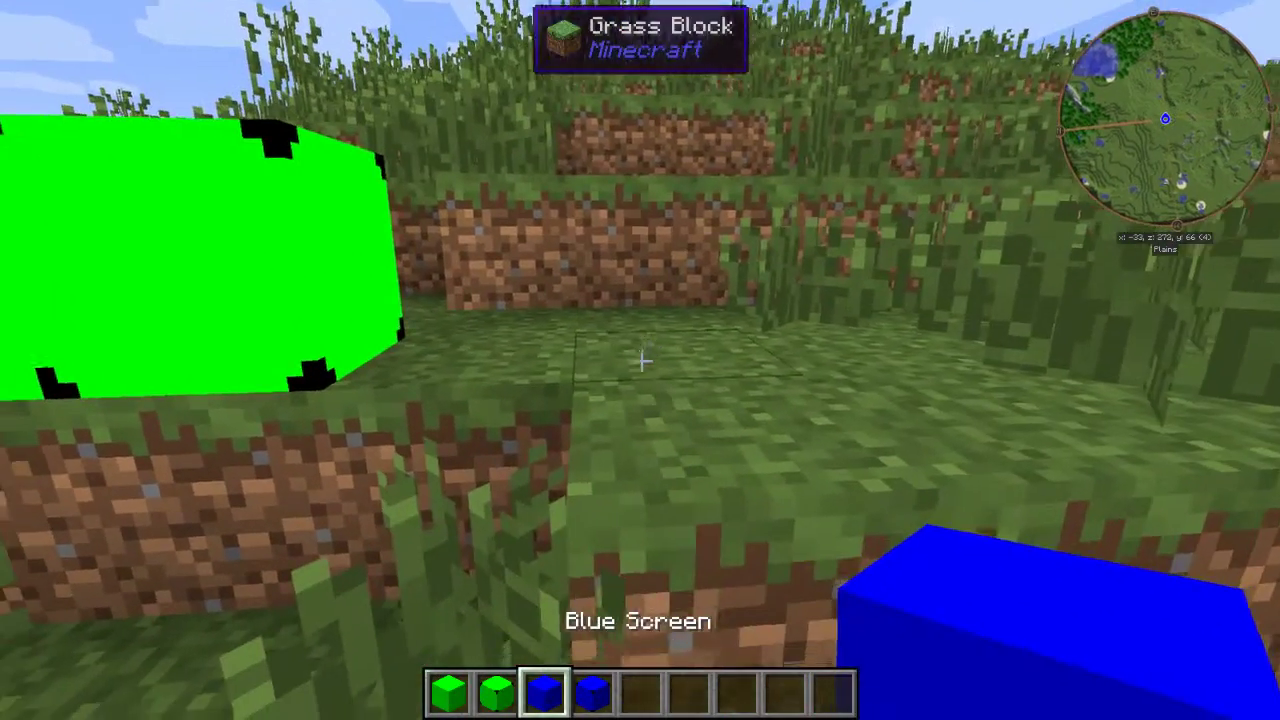
right_click(641, 360)
key("4")
right_click(641, 360)
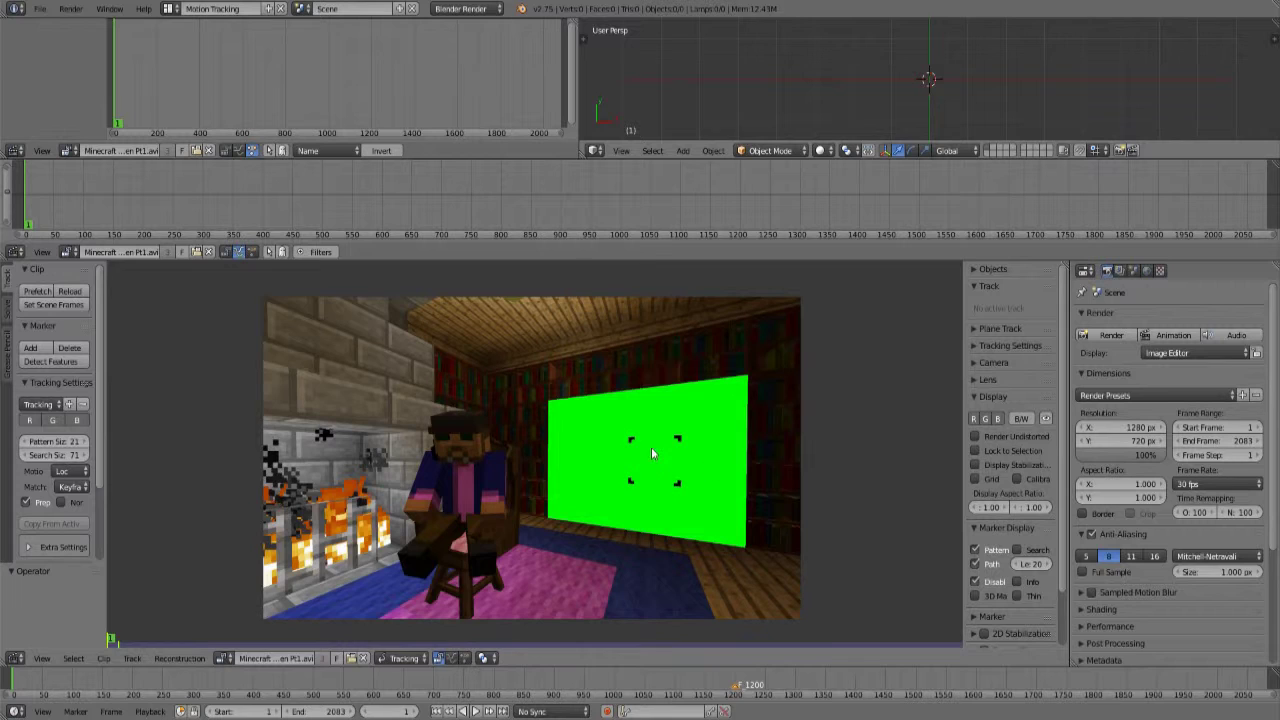
In Blender, add four tracking markers on the black corner marks in the middle of the green screen
scroll(652, 455, "up", 3)
left_click(605, 422, "ctrl")
left_click(697, 421, "ctrl")
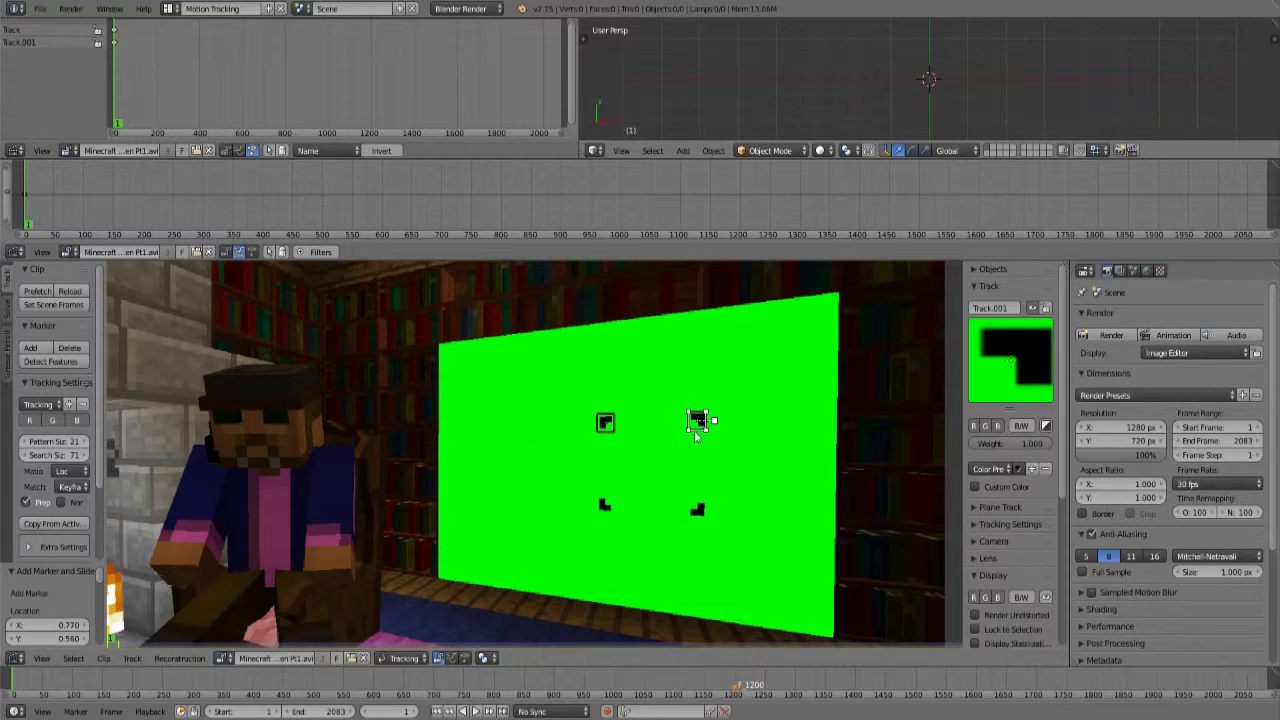
scroll(700, 437, "up", 4)
key("g")
left_click(699, 419)
left_click_drag(692, 628, 687, 532)
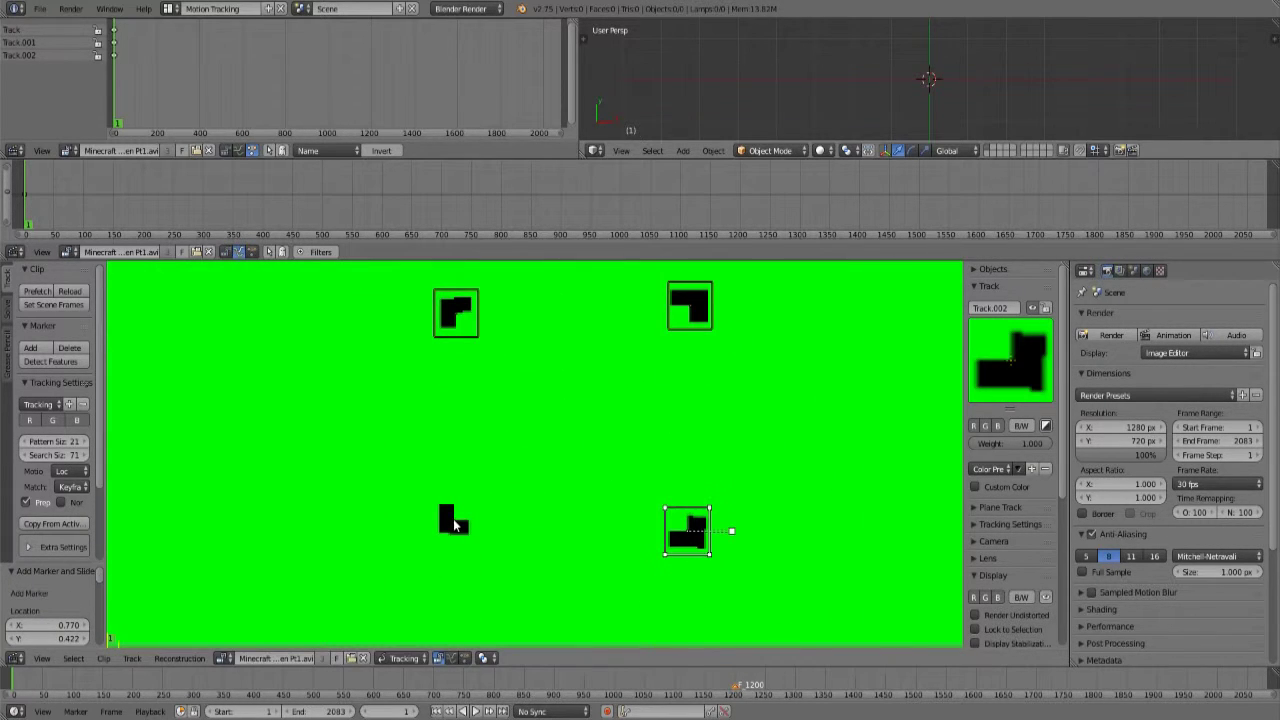
left_click(455, 522, "ctrl")
Add a tracking marker on each of the green screen's four outer corners
scroll(497, 525, "down", 3)
scroll(283, 311, "up", 4)
left_click(289, 324, "ctrl")
scroll(289, 324, "down", 4)
scroll(720, 280, "up", 5)
left_click(682, 280, "ctrl")
scroll(683, 285, "down", 5)
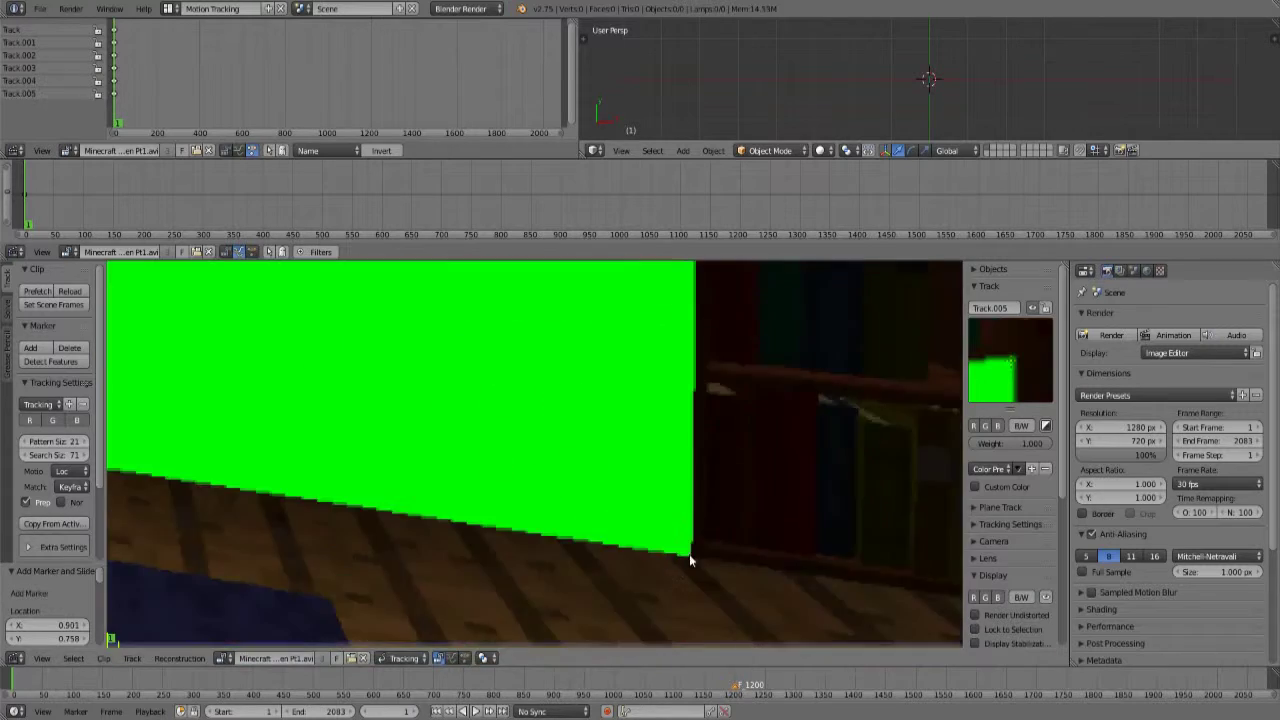
left_click(692, 555, "ctrl")
scroll(692, 555, "down", 7)
scroll(377, 508, "up", 7)
left_click(377, 508, "ctrl")
Add tracking markers on the pink and blue carpet corners and at the stool's legs
scroll(377, 508, "down", 7)
left_click(476, 568, "ctrl")
left_click(605, 543, "ctrl")
scroll(605, 543, "down", 8)
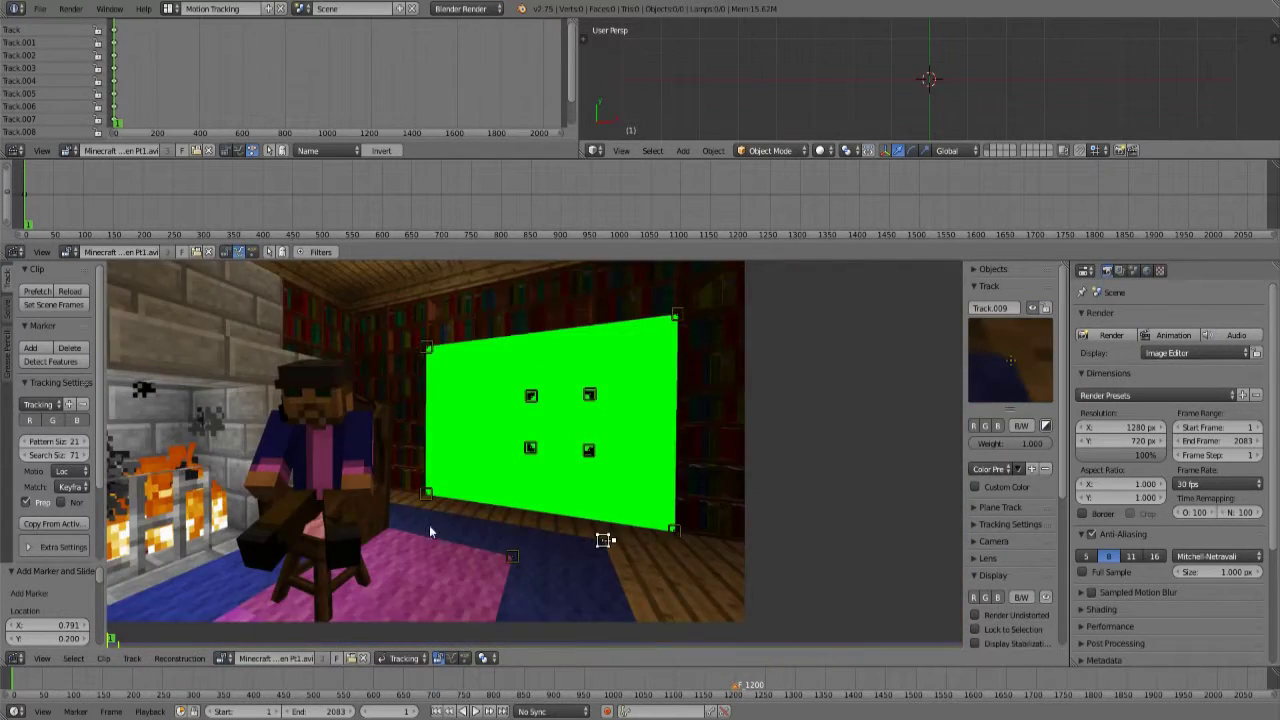
scroll(300, 571, "up", 4)
scroll(466, 539, "down", 4)
scroll(550, 470, "up", 7)
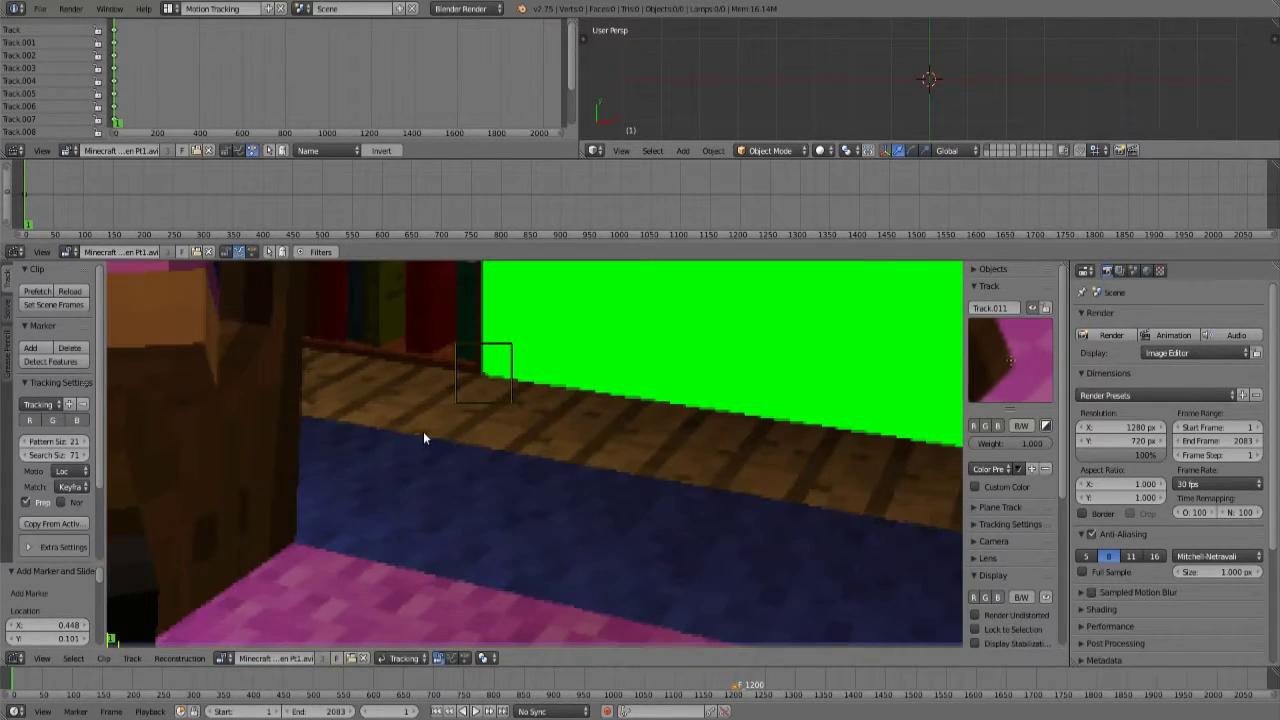
Add four tracking markers along the seam between the blue carpet and the wooden floor below the green screen
left_click(305, 414, "ctrl")
left_click(397, 431, "ctrl")
left_click(654, 477, "ctrl")
left_click_drag(884, 519, 653, 473)
left_click(653, 473, "ctrl")
left_click(831, 507, "ctrl")
Add four tracking markers at brick joints on the stone wall above the fireplace
scroll(831, 507, "down", 8)
scroll(610, 340, "up", 6)
left_click(613, 349, "ctrl")
left_click(614, 436, "ctrl")
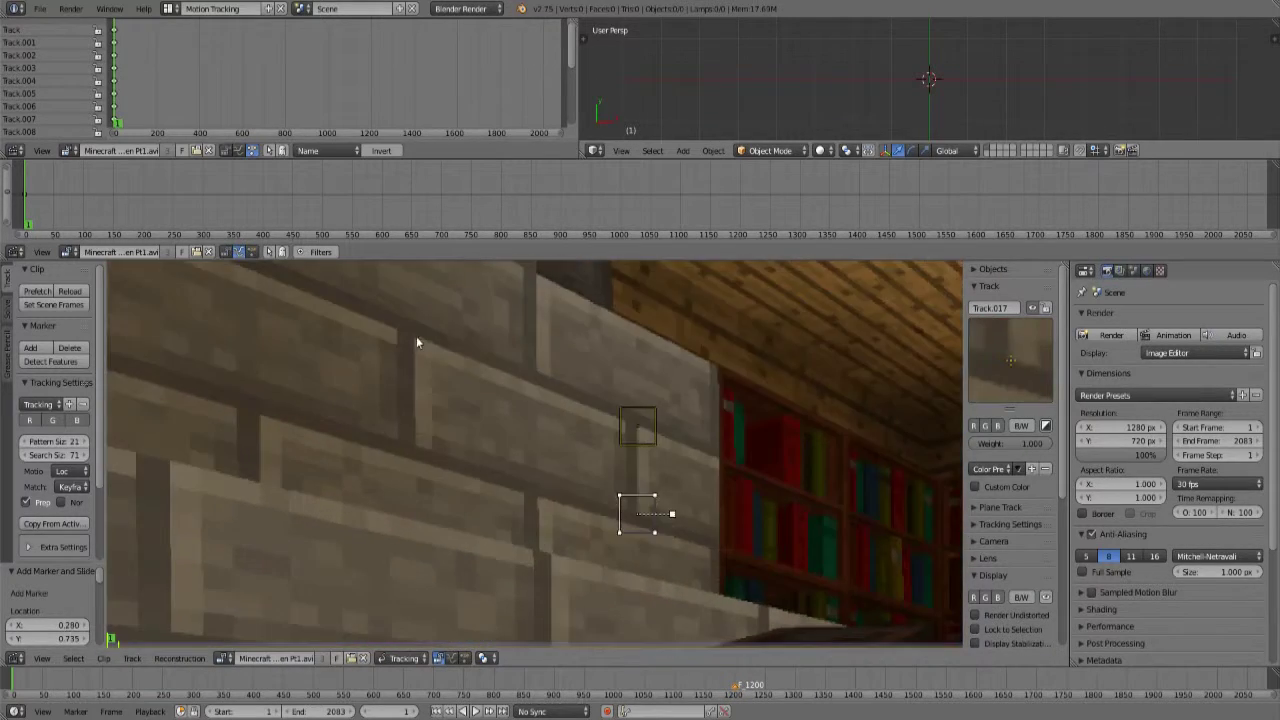
left_click(414, 338, "ctrl")
left_click(420, 444, "ctrl")
Try to add further tracking markers on the ceiling and bookshelves above the green screen
scroll(434, 429, "down", 4)
scroll(653, 298, "up", 7)
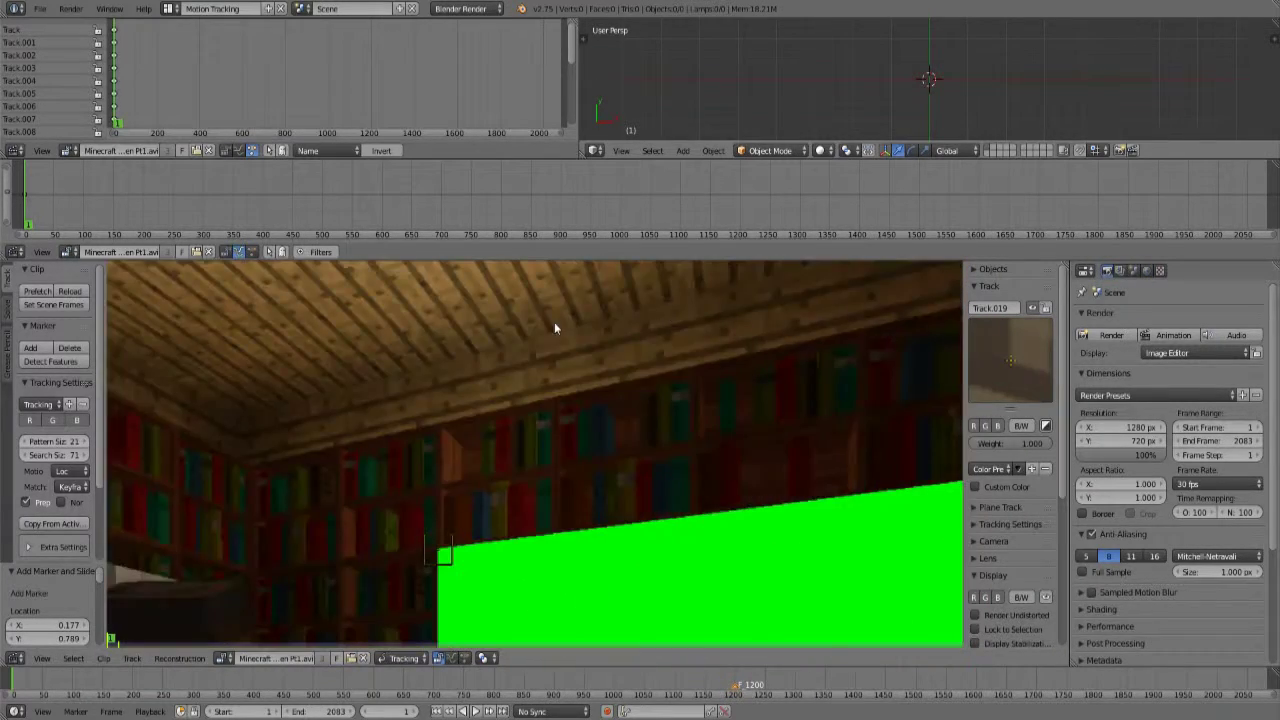
left_click_drag(664, 311, 590, 490)
left_click(478, 329, "ctrl")
scroll(483, 334, "down", 1)
left_click_drag(483, 334, 352, 361)
left_click(585, 306, "ctrl")
scroll(585, 306, "down", 2)
left_click_drag(585, 306, 700, 322)
scroll(442, 317, "down", 3)
Fit the whole clip frame in the view and select all tracking markers
key("Home")
key("a")
scroll(102, 452, "down", 3)
left_click(68, 497)
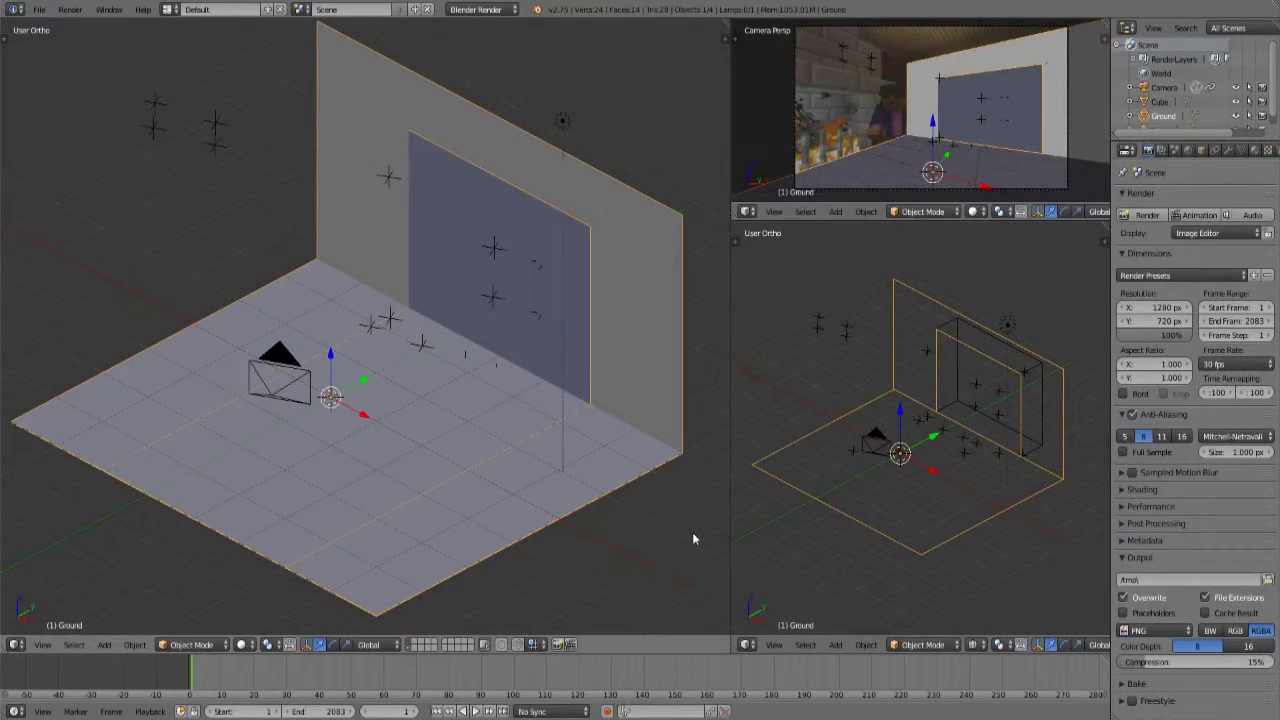
Play back the reconstructed scene to check how the ground and wall follow the tracked camera
key("alt+a")
key("Escape")
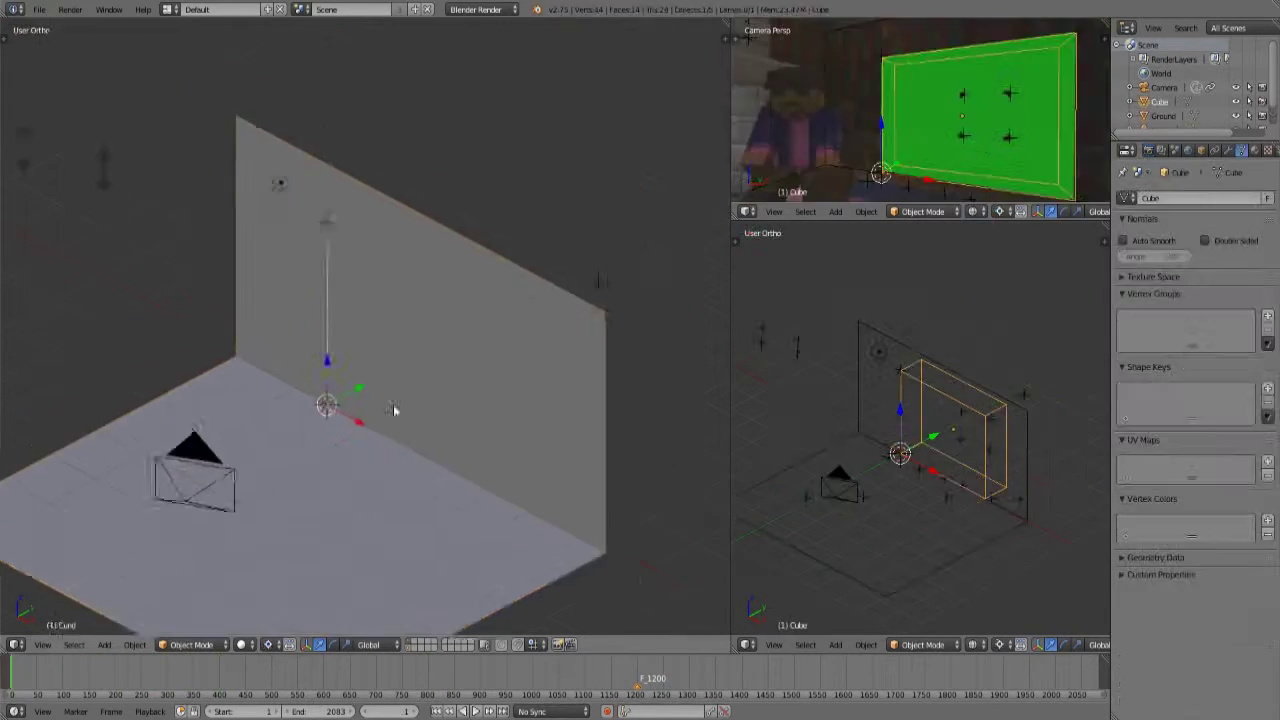
Add a vertical loop cut to the cube covering the green screen area
key("KP_7")
key("ctrl+r")
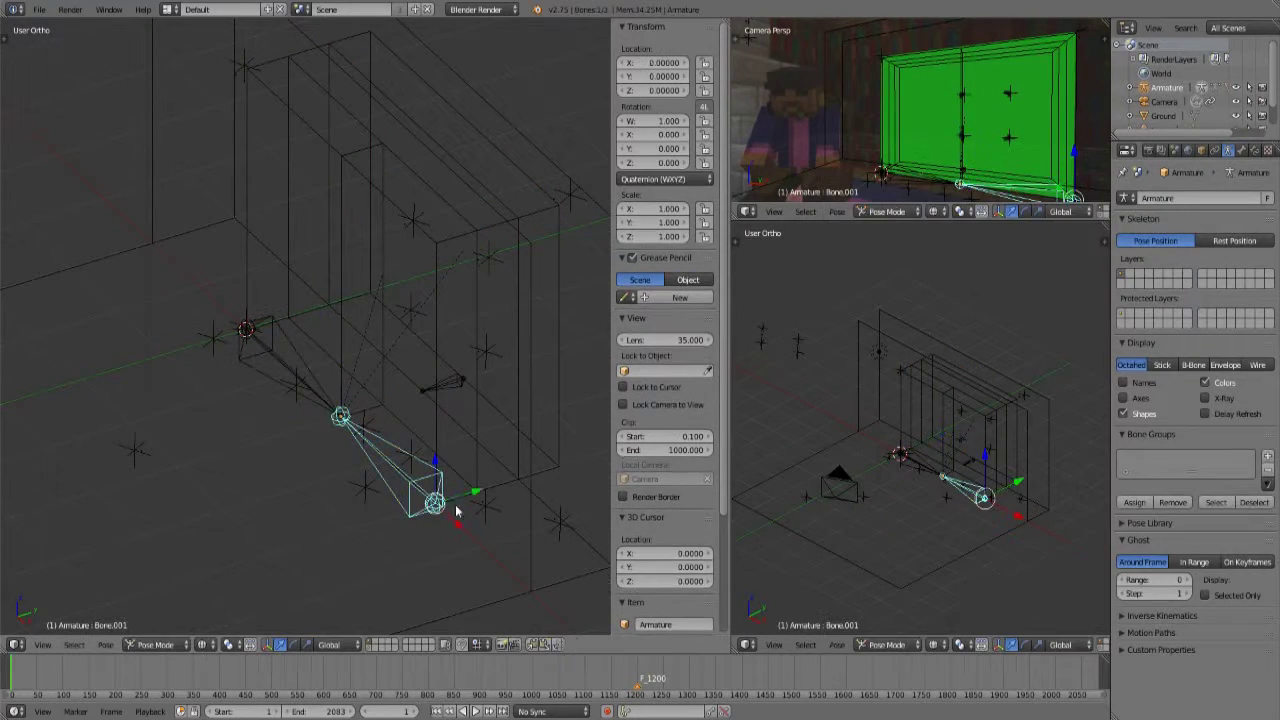
Show the overview in solid shading and test-move each of the armature's three bones, undoing each move
key("z")
left_click_drag(457, 523, 493, 563)
key("ctrl+z")
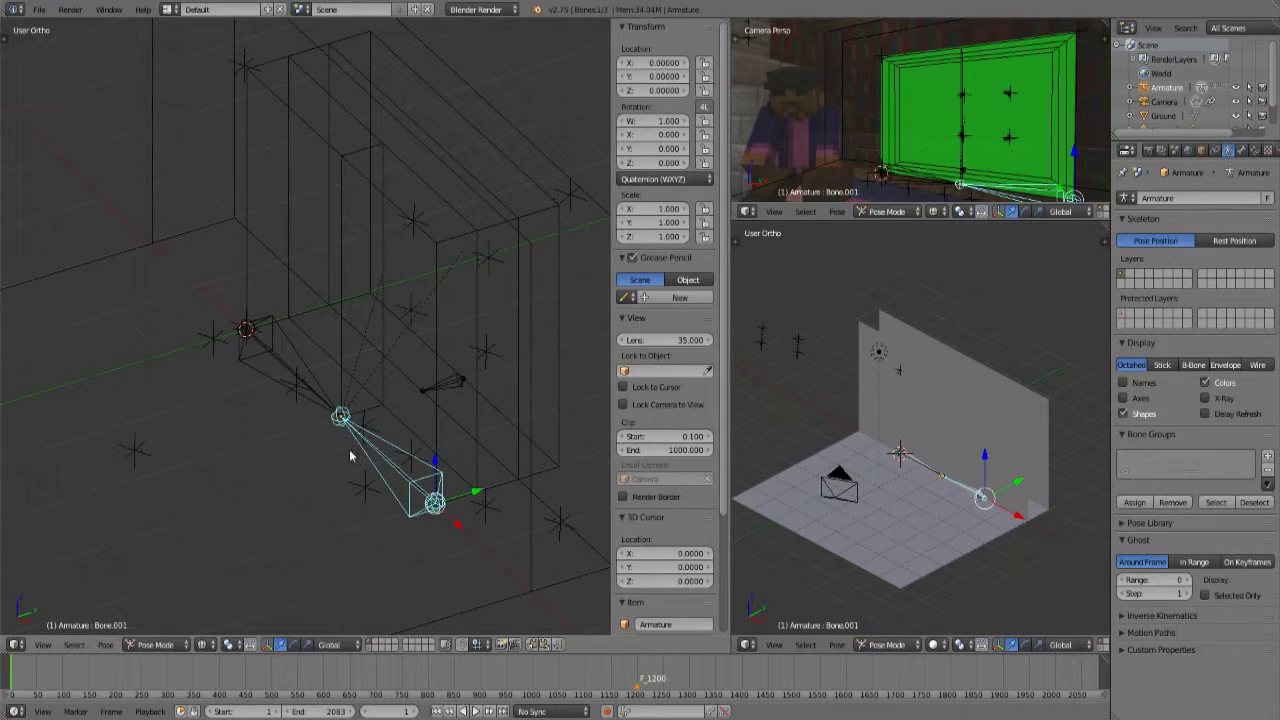
right_click(279, 358)
left_click_drag(268, 348, 190, 268)
key("ctrl+z")
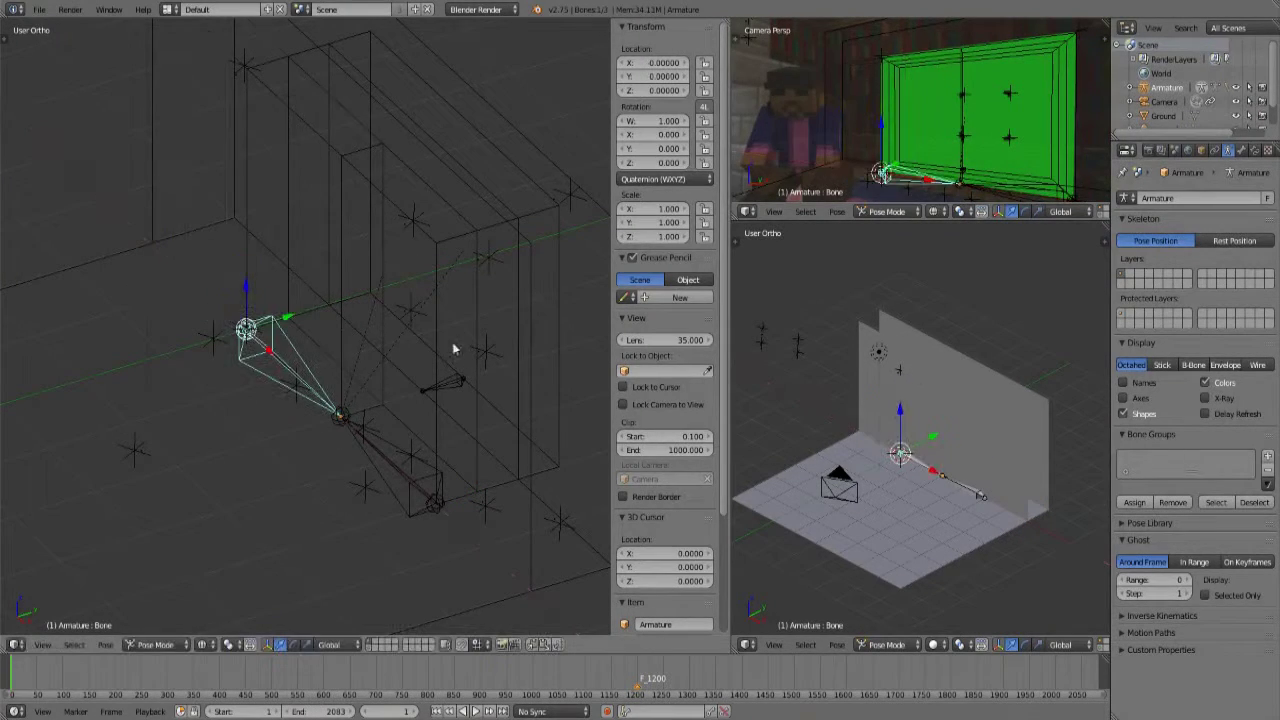
mouse_move(503, 368)
left_mouse_down()
mouse_move(520, 355)
mouse_move(386, 394)
mouse_move(514, 346)
mouse_move(502, 349)
left_mouse_up()
right_click(503, 348)
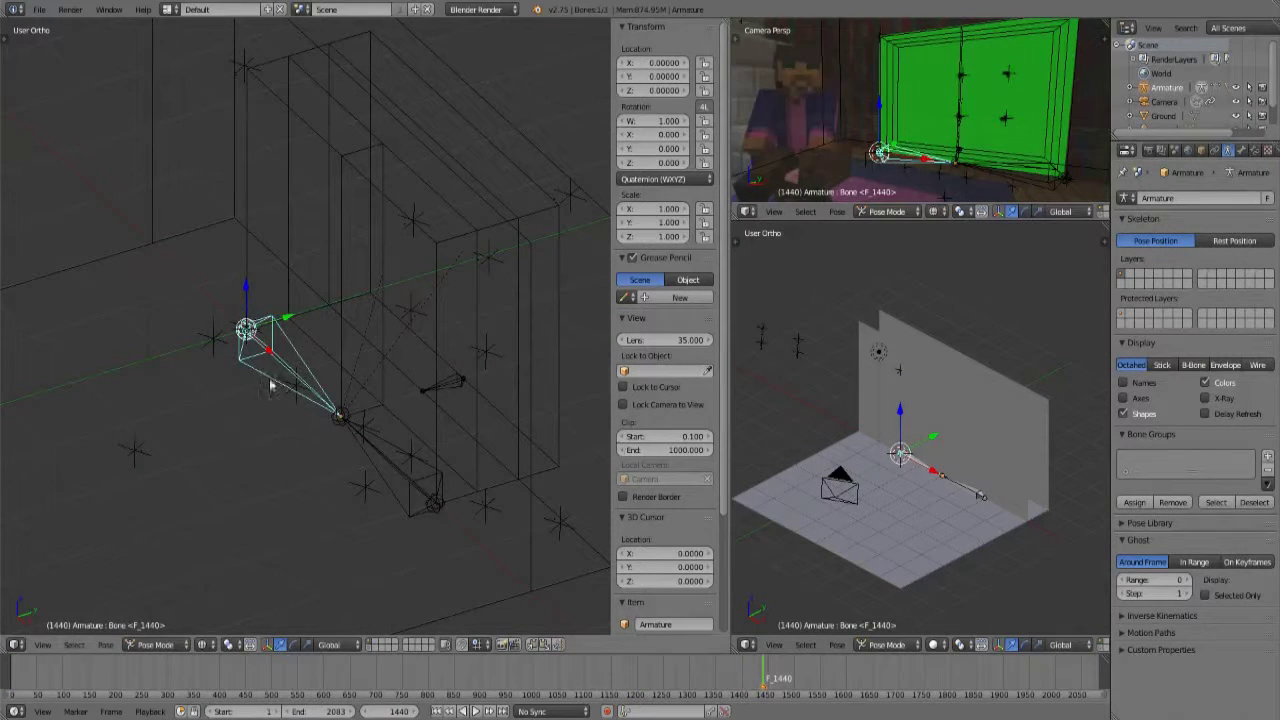
Keyframe the starting locations of the small control bone and the first panel bone at frame 1460
key("Up")
right_click(445, 384)
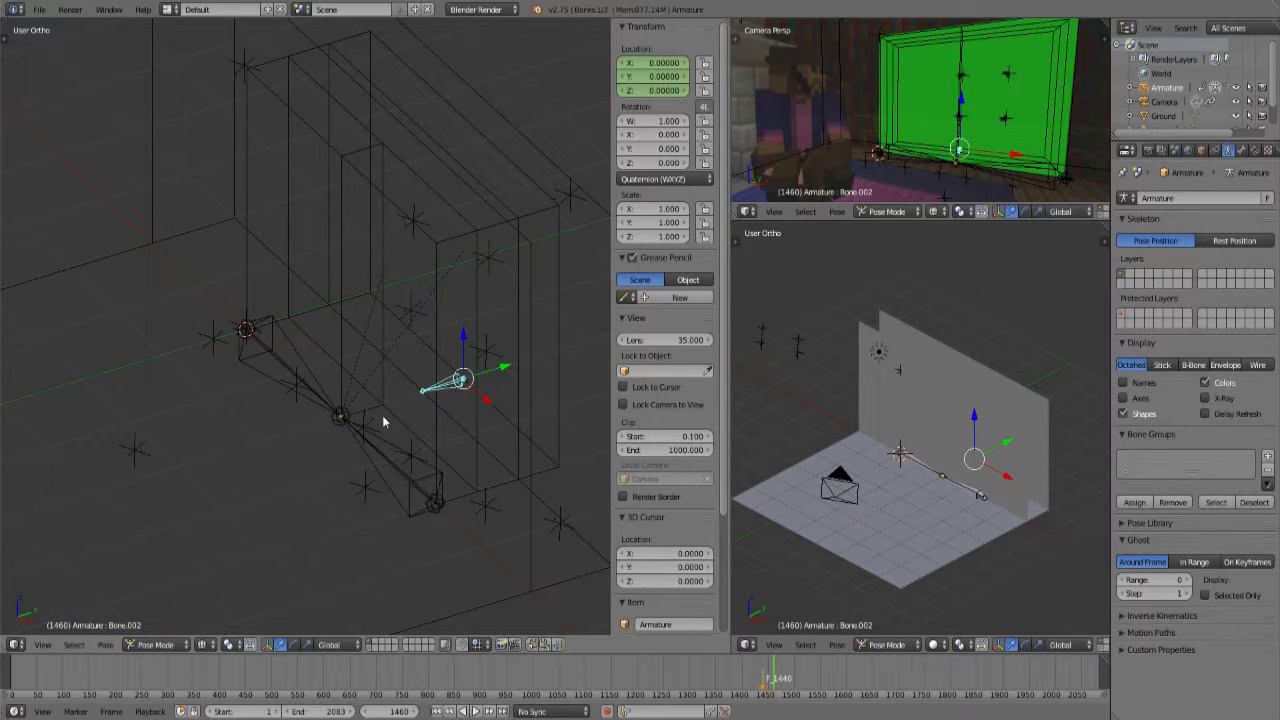
key("i")
right_click(289, 375)
key("i")
Select both panel bones, move them 0.5 units back behind the wall and keyframe their locations at frame 1510
right_click(392, 462, "shift")
key("KP_3")
key("Up")
key("Up")
key("Up")
key("Up")
left_click_drag(389, 441, 436, 443)
key("i")
Slide the two panel bones outward in opposite directions to local Y -2 and keyframe their locations at frame 1560
key("Up")
right_click(393, 444)
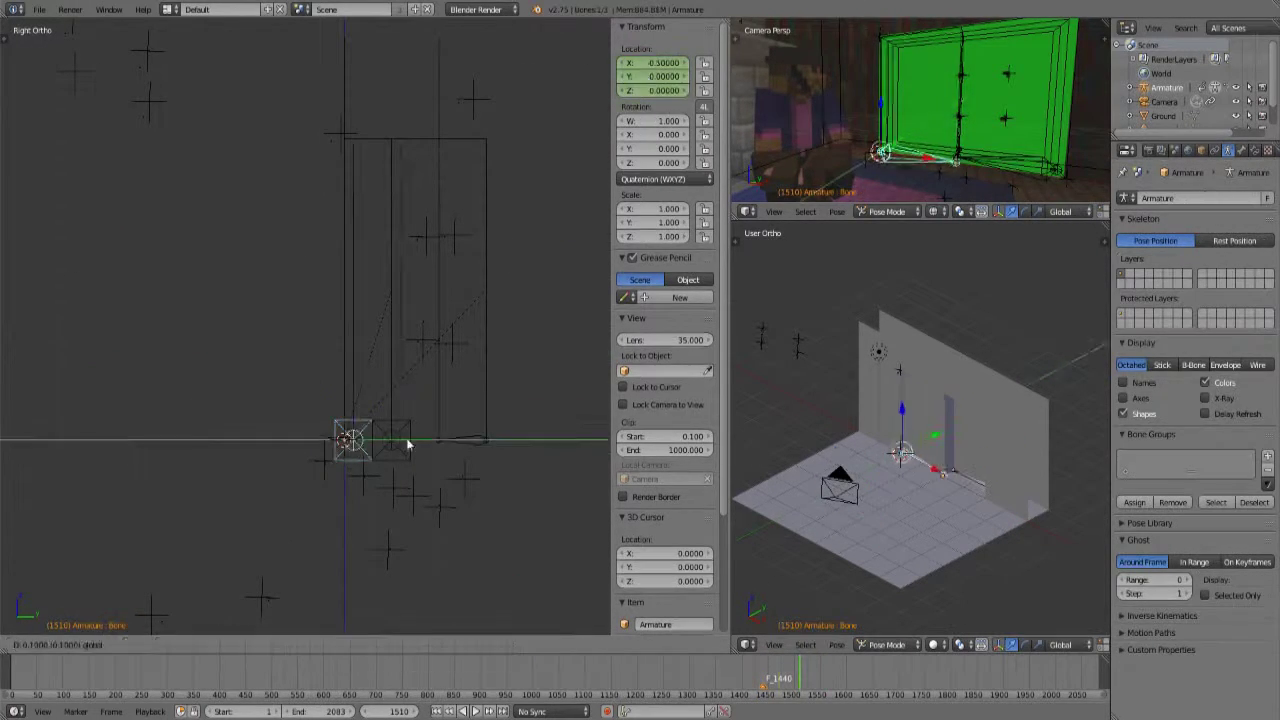
key("KP_1")
left_click_drag(234, 434, 103, 434)
key("i")
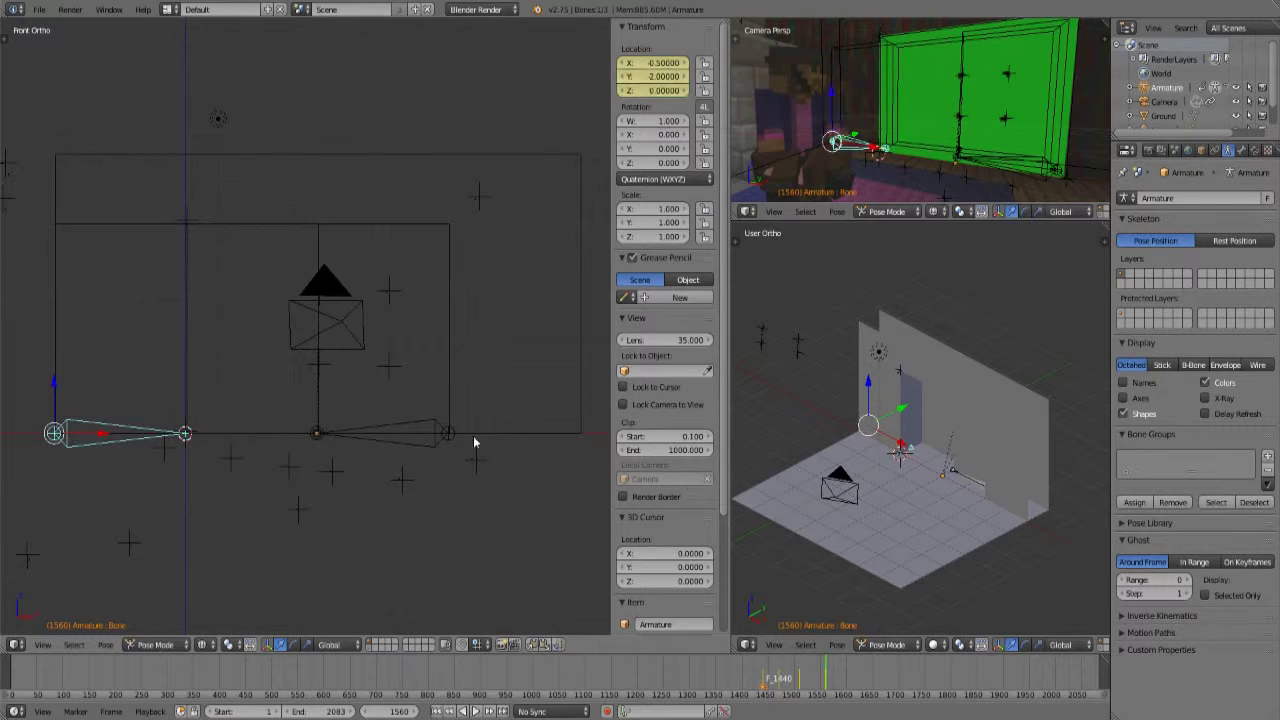
right_click(434, 434)
left_click_drag(494, 434, 625, 434)
key("i")
Advance the timeline and move the small control bone forward to a Y location of 1 in the side view
left_click_drag(402, 272, 356, 391)
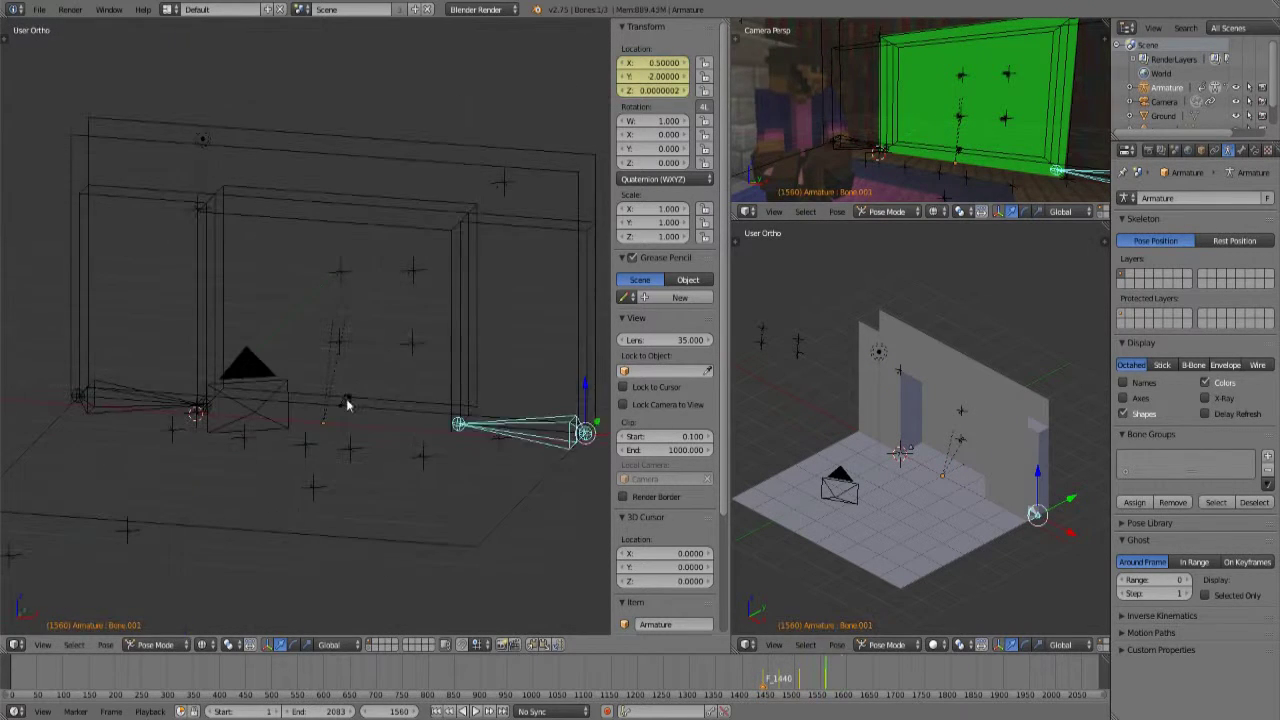
right_click(354, 394)
key("shift+Up")
key("shift+Up")
key("shift+Up")
key("shift+Up")
key("shift+Up")
key("KP_3")
left_click_drag(474, 442, 410, 434)
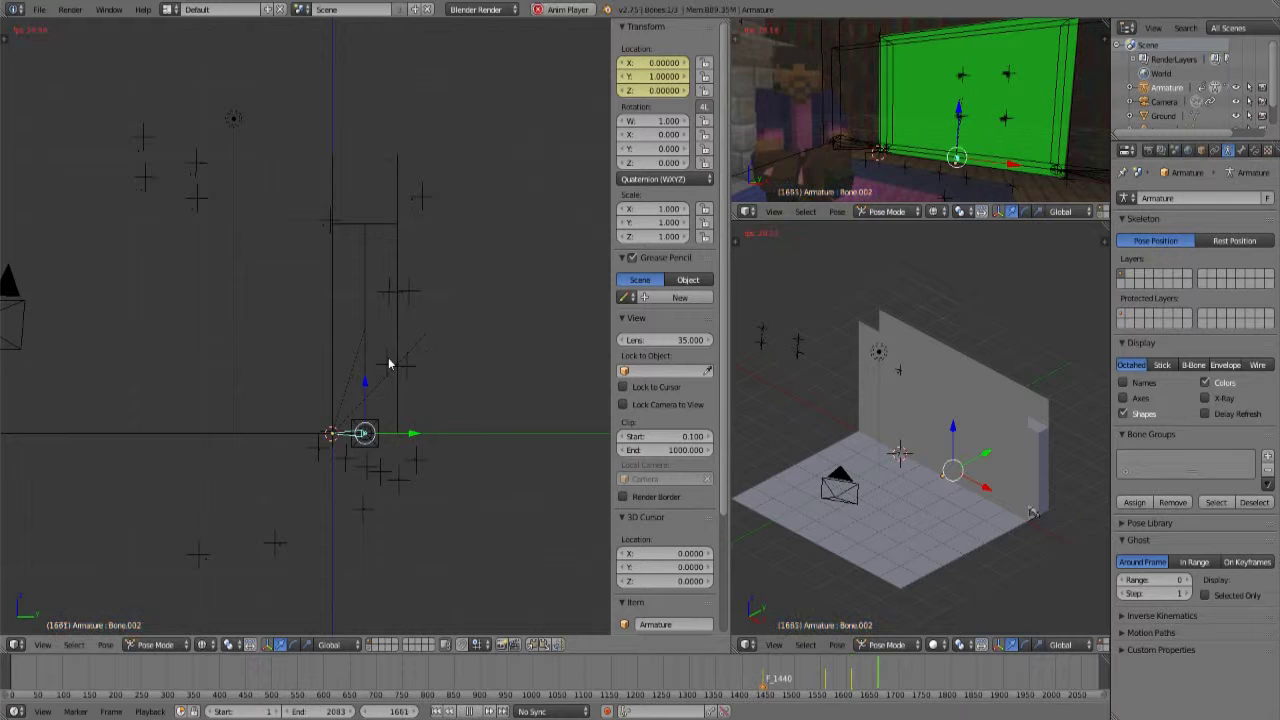
Play back the sliding door animation in the side view and through the camera
key("Down")
key("Down")
key("alt+a")
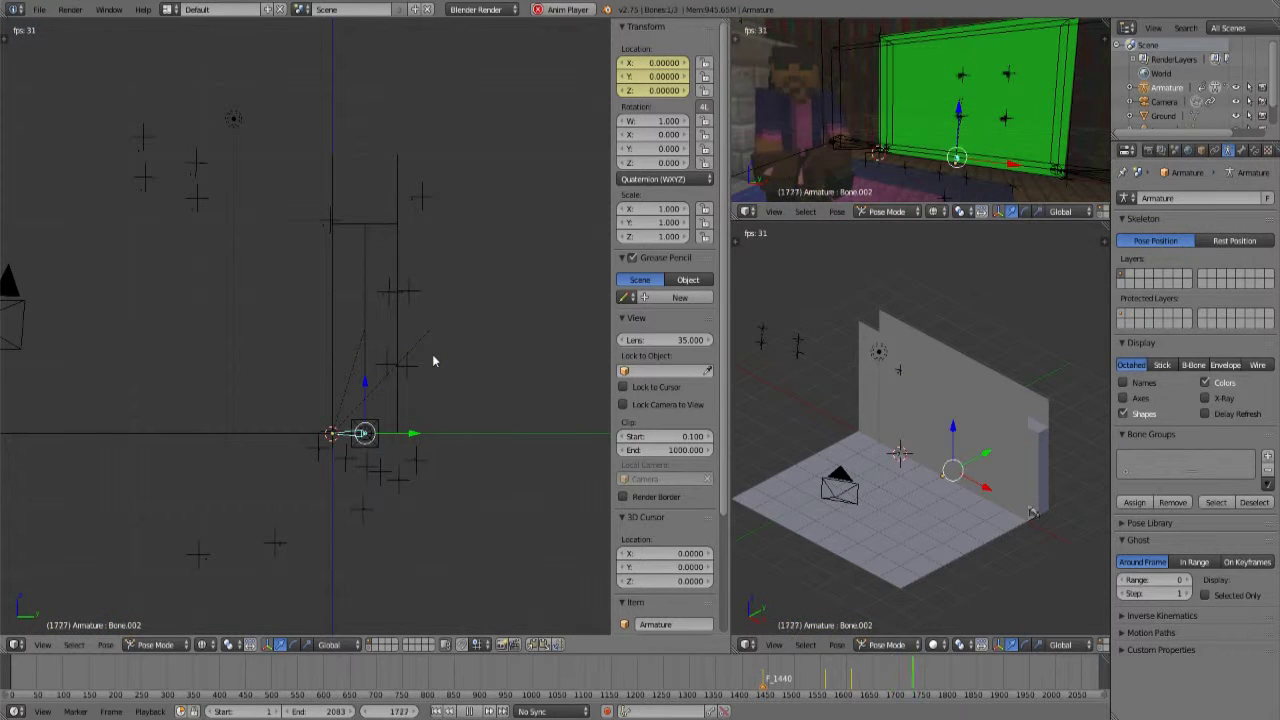
key("Escape")
key("KP_0")
key("alt+a")
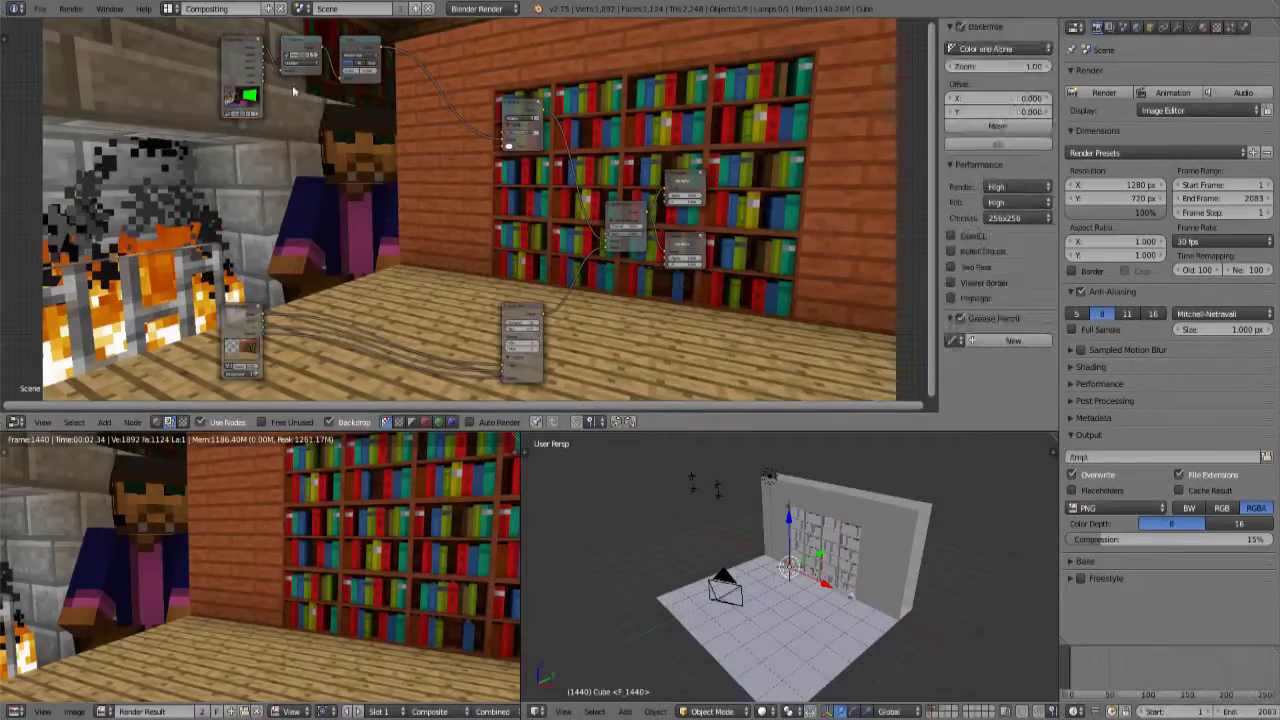
Remove the node between Render Layers and Alpha Over, keeping the link, and move the Multiply node beside Scale
left_click_drag(360, 55, 360, 135)
left_click_drag(522, 335, 522, 275)
scroll(374, 209, "up", 3)
key("ctrl+x")
left_click_drag(630, 50, 452, 50)
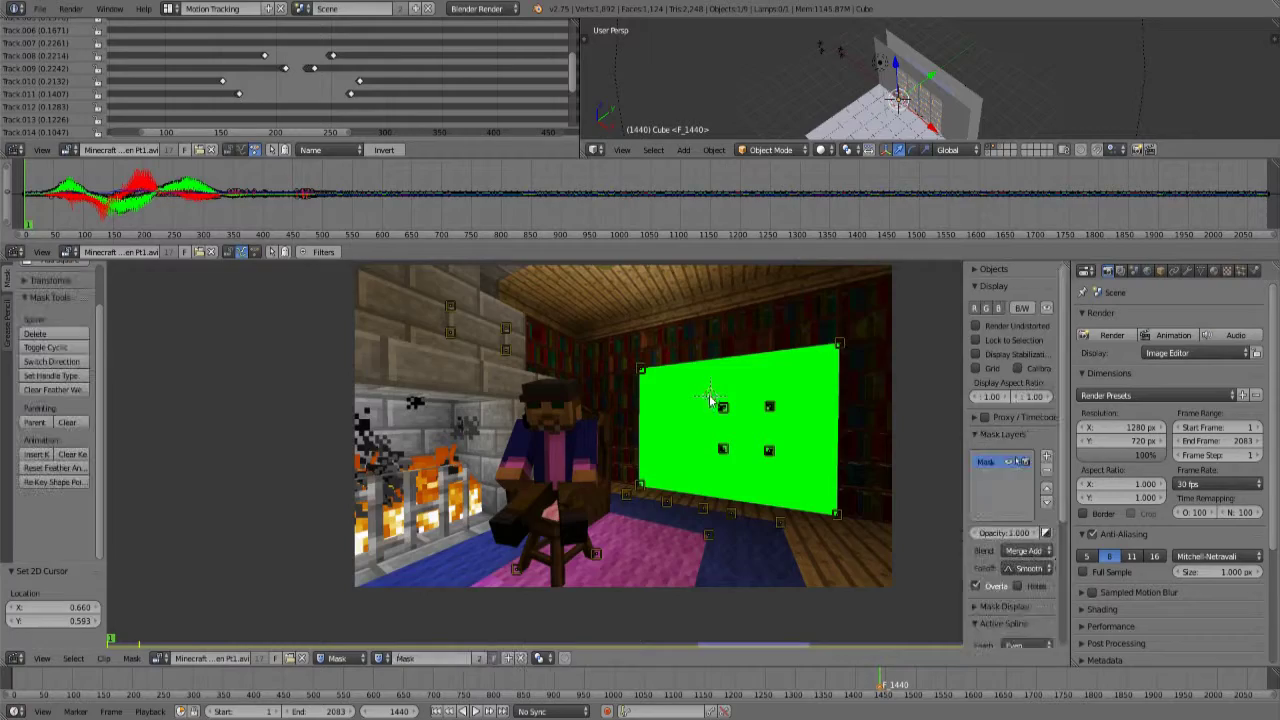
Place the Mask node below the Multiply node and insert a Keying node between Multiply and Alpha Over
scroll(747, 419, "up", 4)
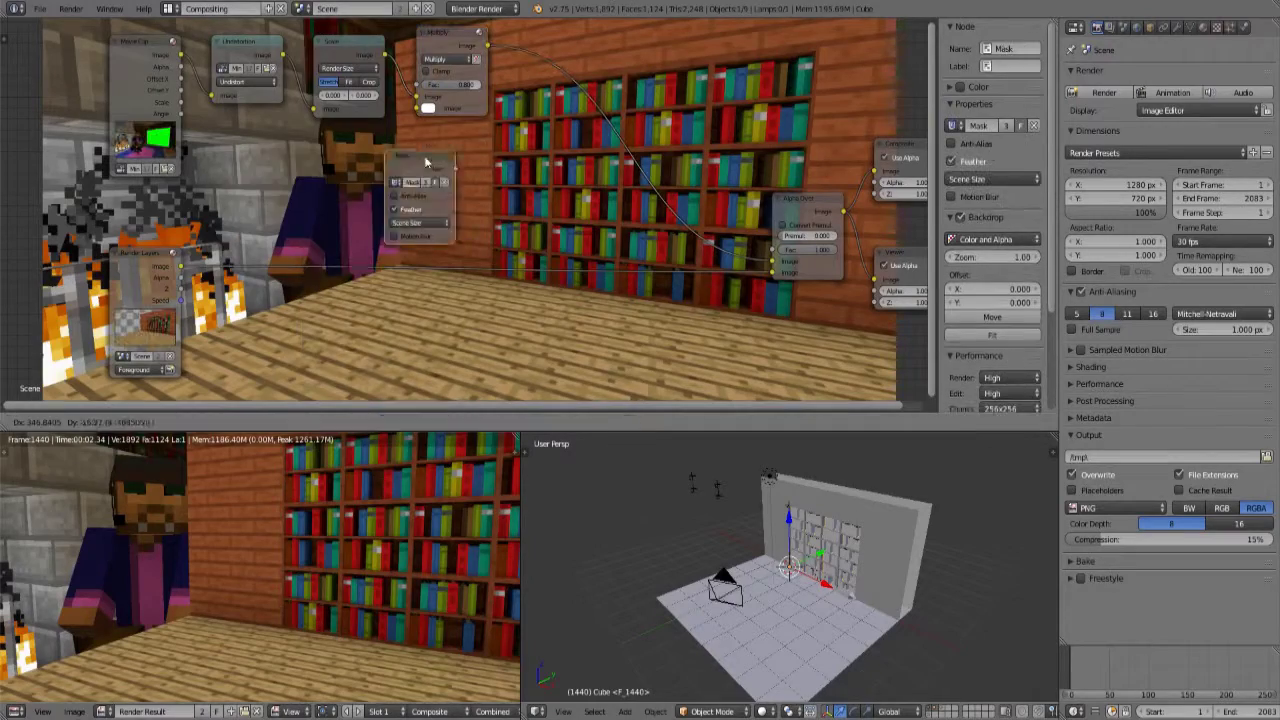
left_click(454, 154)
key("shift+a")
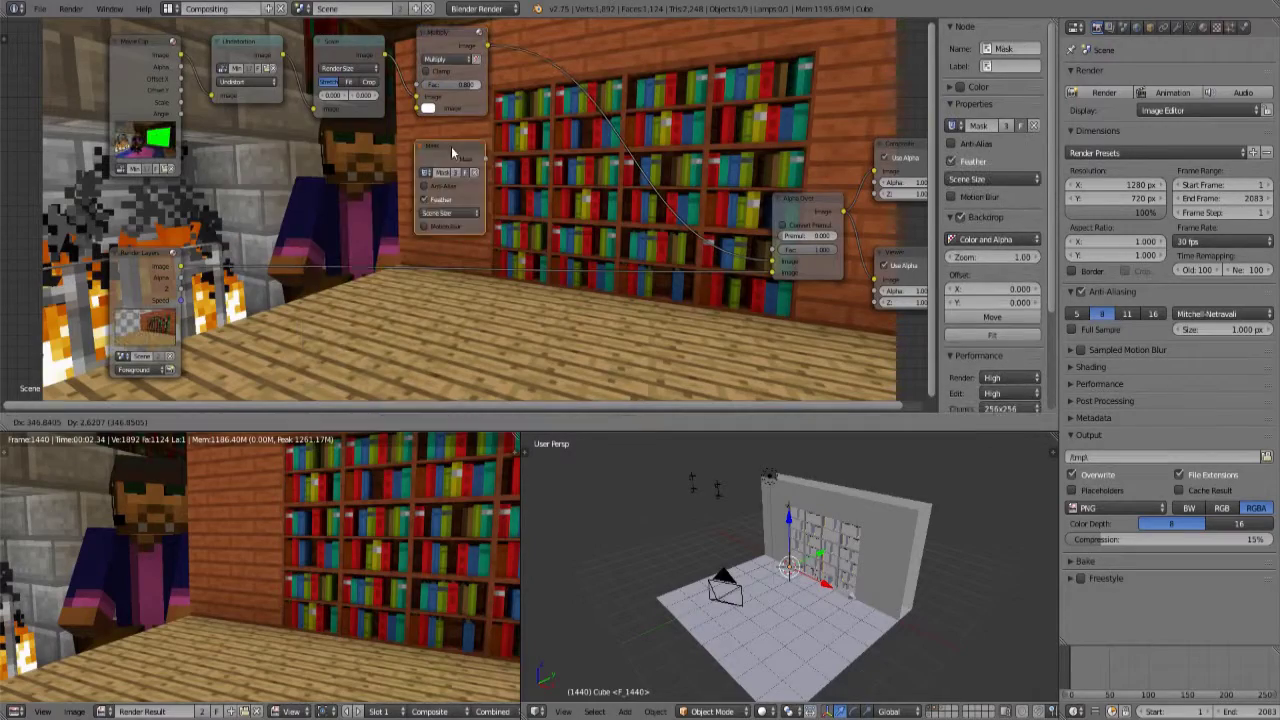
left_click(590, 258)
left_click(594, 32)
Replace the 3D view below the node setup with the Movie Clip Editor
left_click(537, 711)
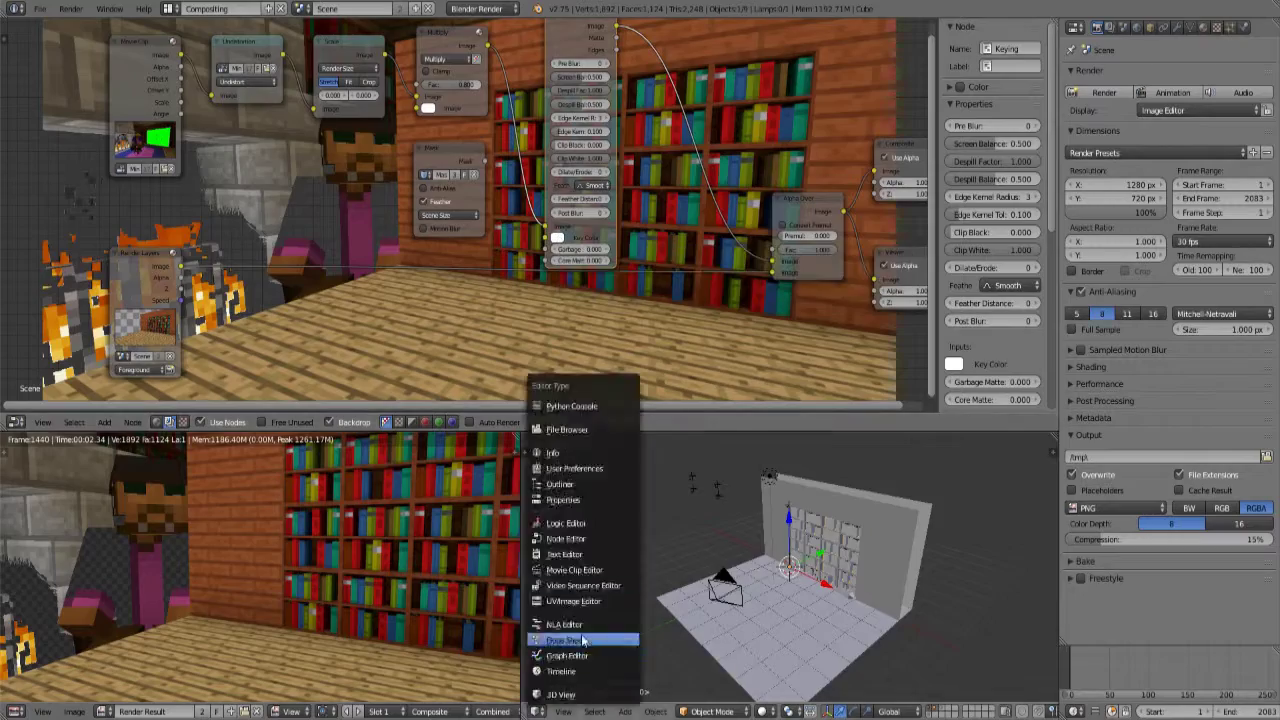
left_click(574, 570)
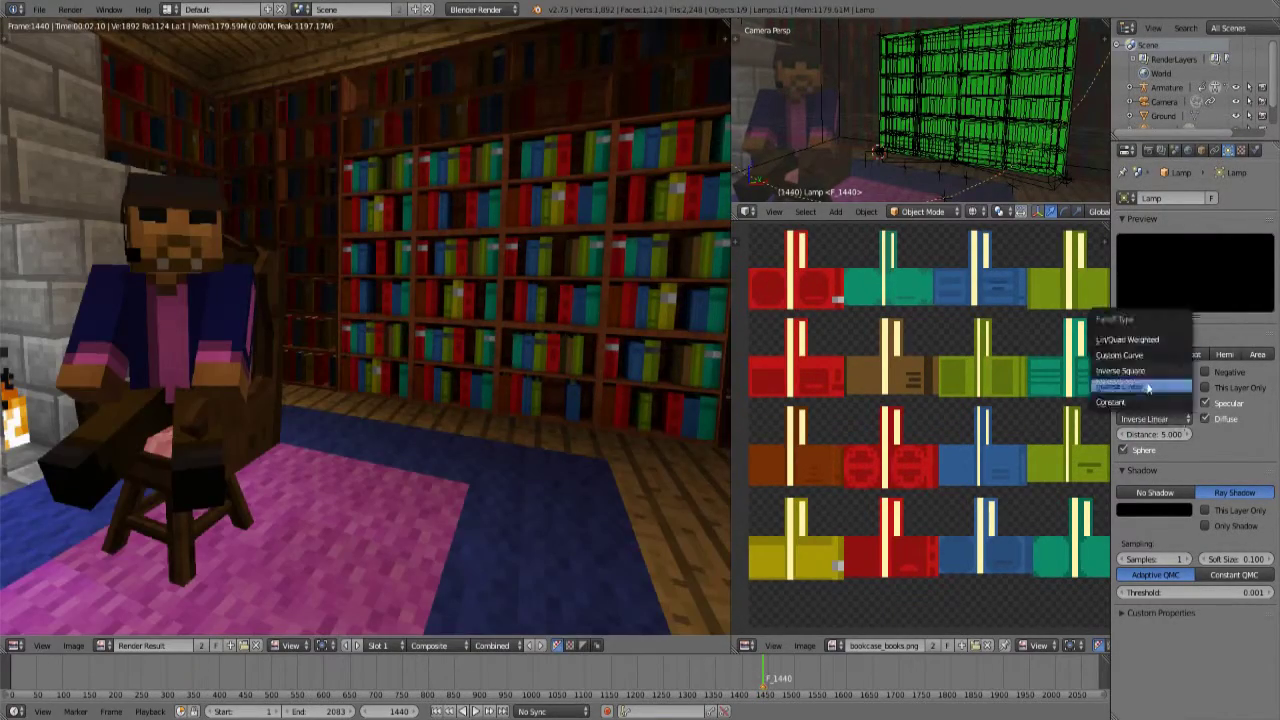
Set the lamp's falloff to Inverse Square, show the world settings and re-render frame 1440
left_click(1148, 388)
left_click(1153, 372)
left_click_drag(1181, 200, 1181, 246)
left_click(1188, 150)
key("F12")
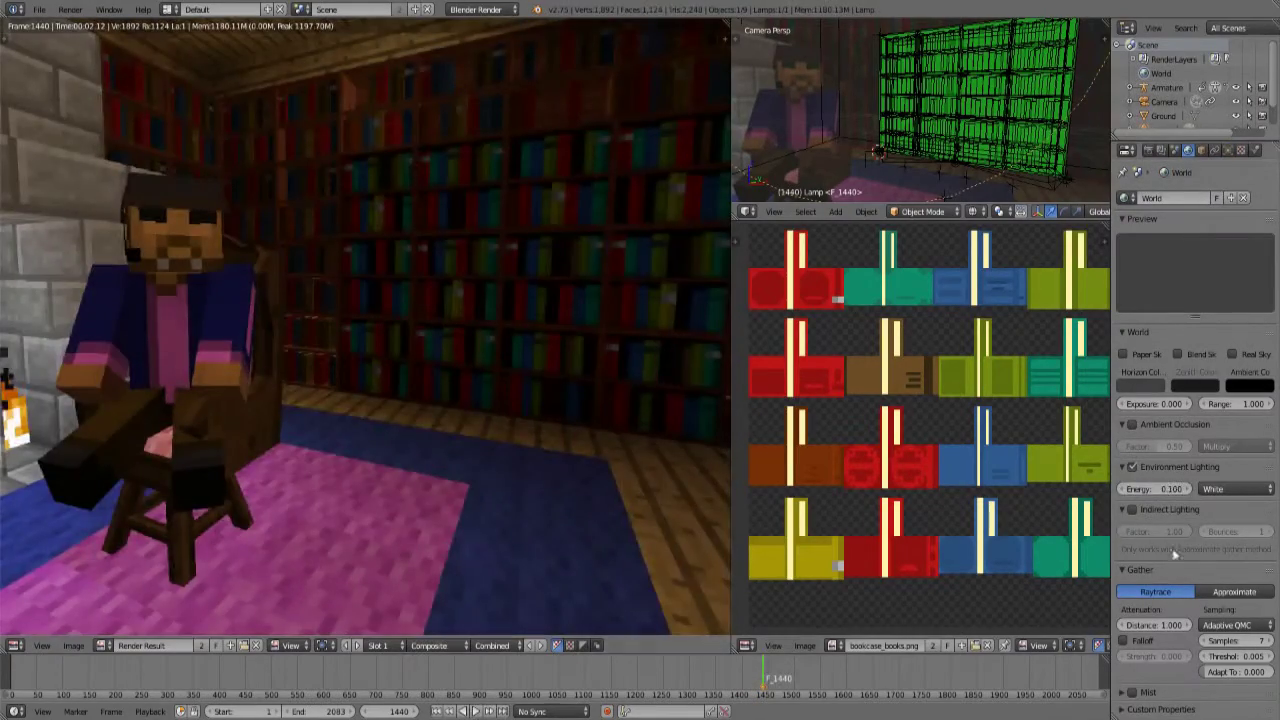